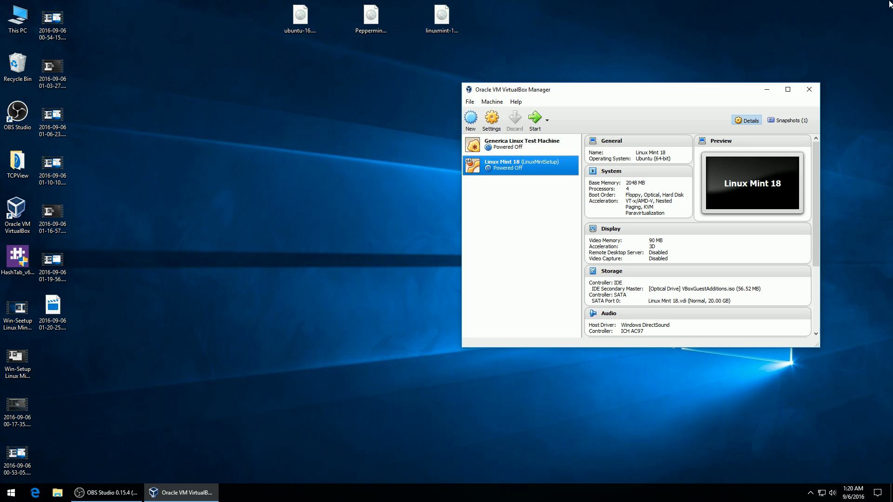
- Start the Linux Mint 18 virtual machine from VirtualBox Manager
click(536, 122)
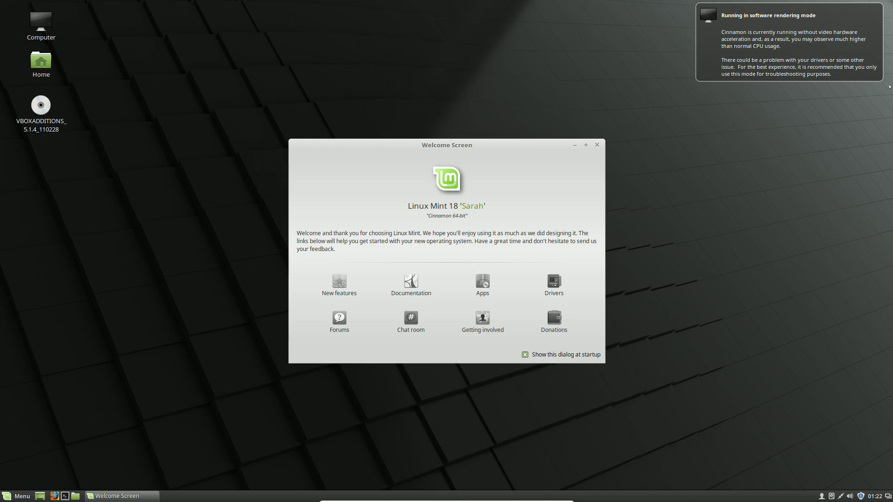
- Dismiss the software rendering notification and untick 'Show this dialog at startup'
click(815, 54)
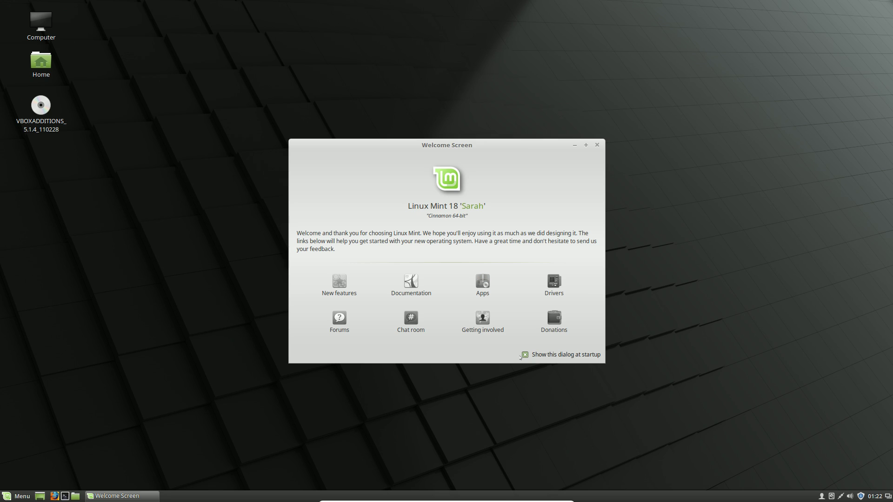
click(525, 356)
- Close the Welcome Screen and, after previewing the other policies, select 'Optimize stability and security'
click(597, 146)
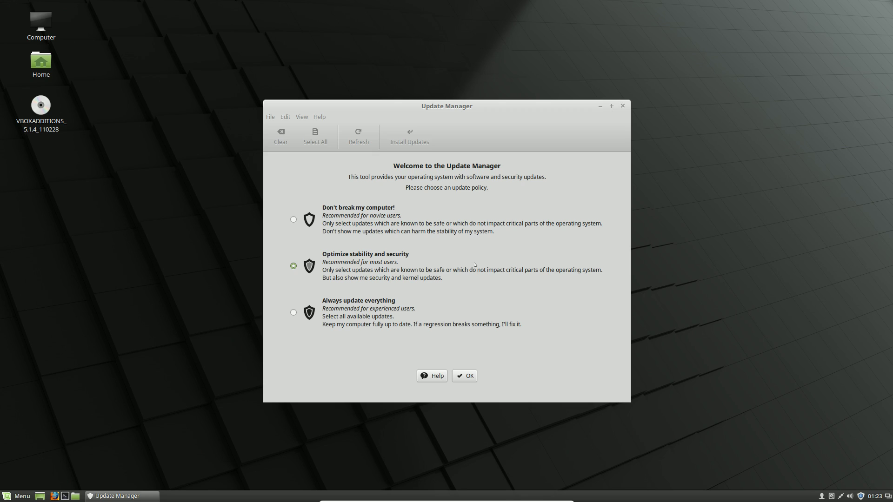
click(354, 216)
click(360, 305)
click(356, 273)
- Confirm the chosen update policy and accept the suggestion to switch to a local mirror
click(467, 376)
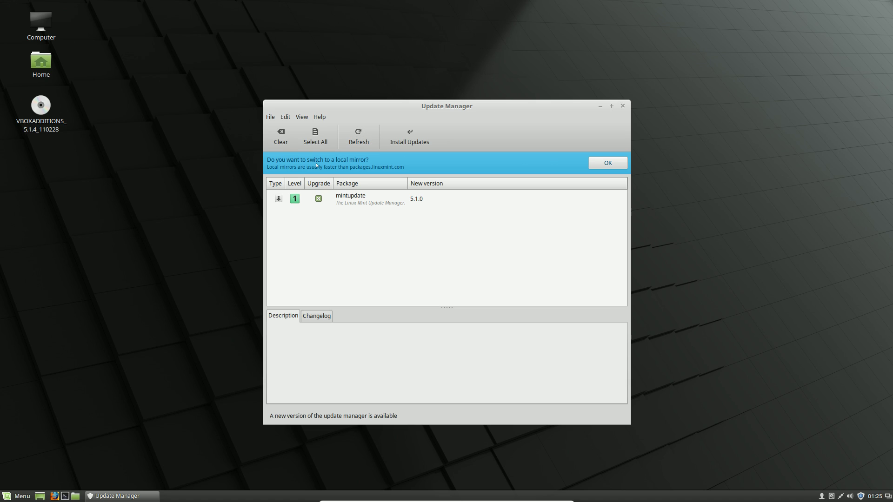
click(607, 163)
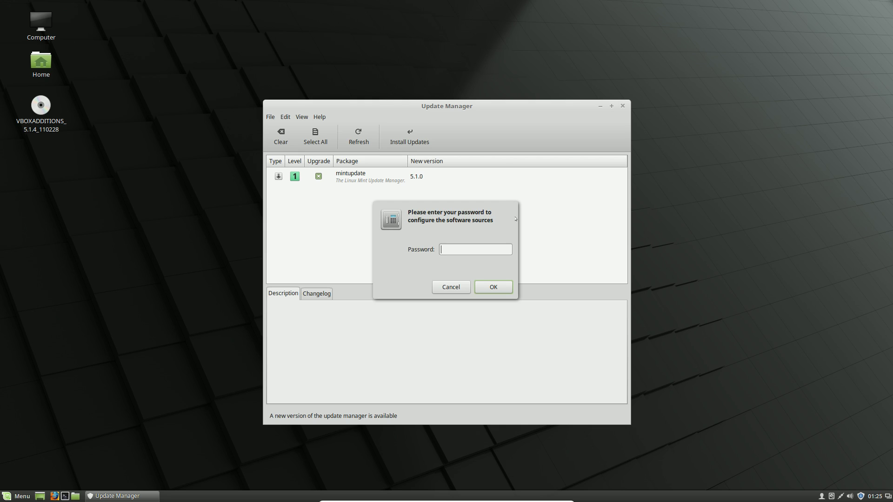
- Authenticate with the account password and pick advancedhosters.com as the Main (sarah) mirror
text(•••••••••)
key(Return)
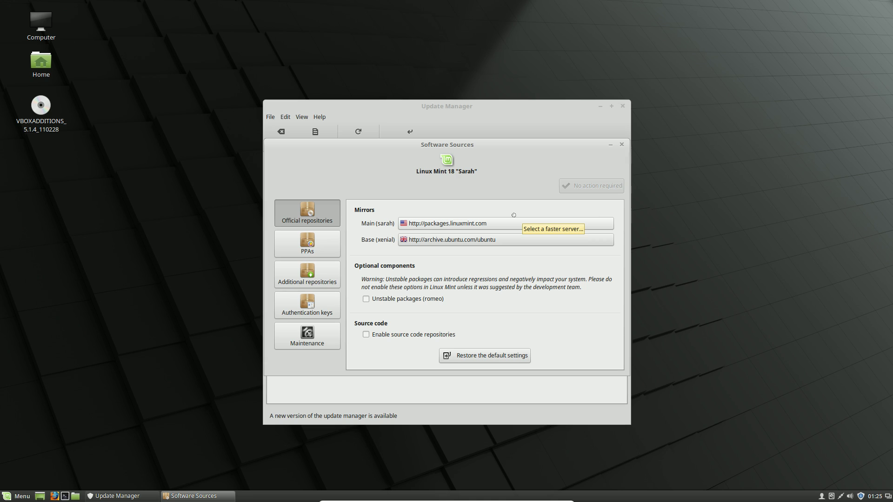
click(495, 226)
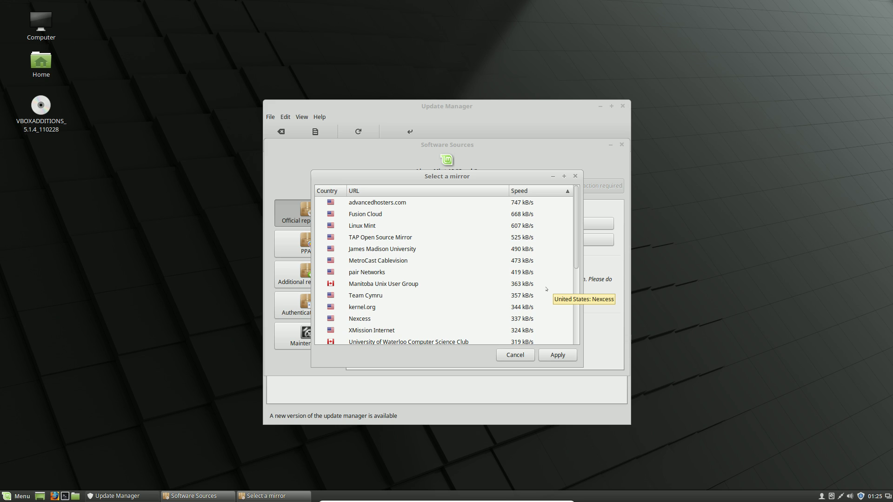
click(368, 200)
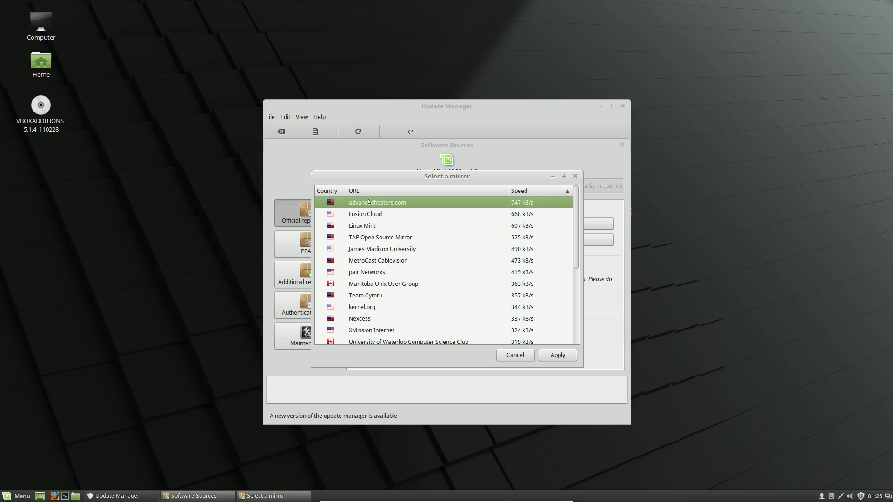
- Apply the Main mirror, then set and apply mirror.cc.vt.edu as the Base (xenial) mirror
click(558, 354)
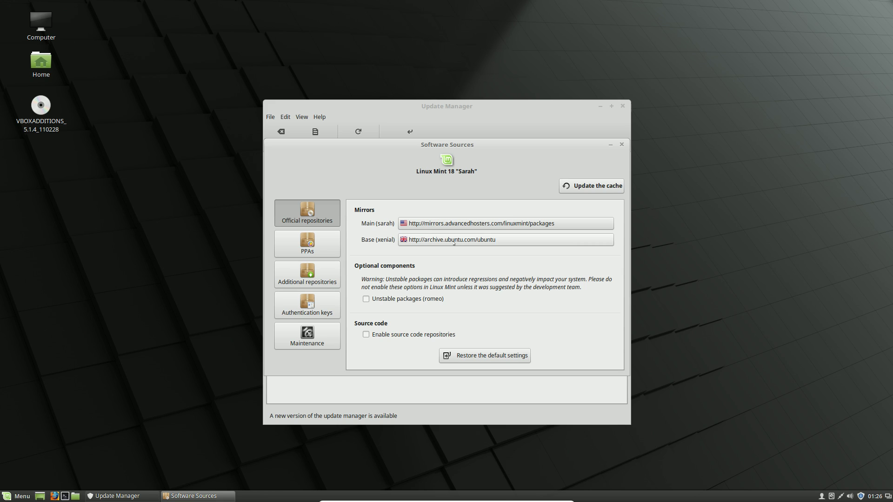
click(525, 241)
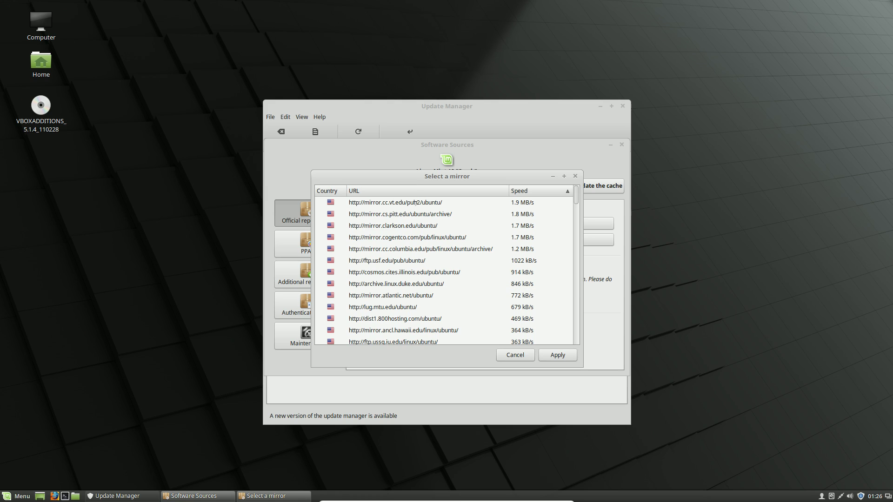
click(433, 204)
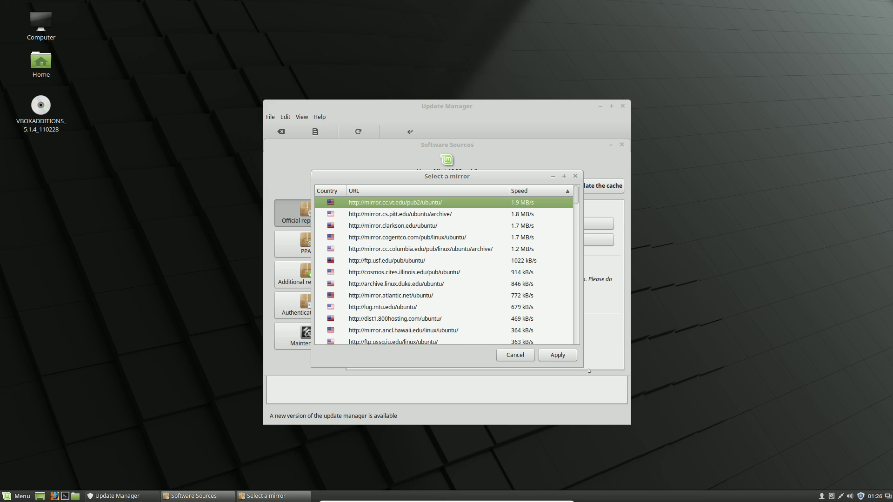
click(557, 355)
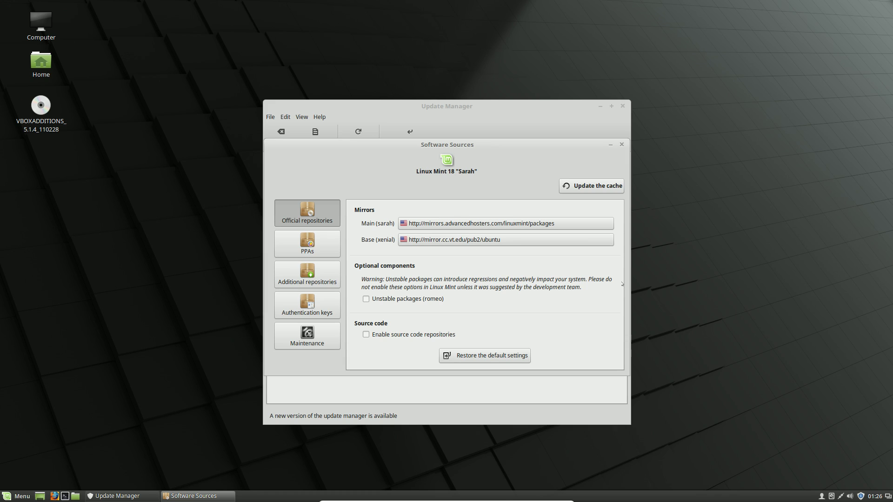
- Refresh the package cache from the advancedhosters.com and mirror.cc.vt.edu mirrors
click(597, 185)
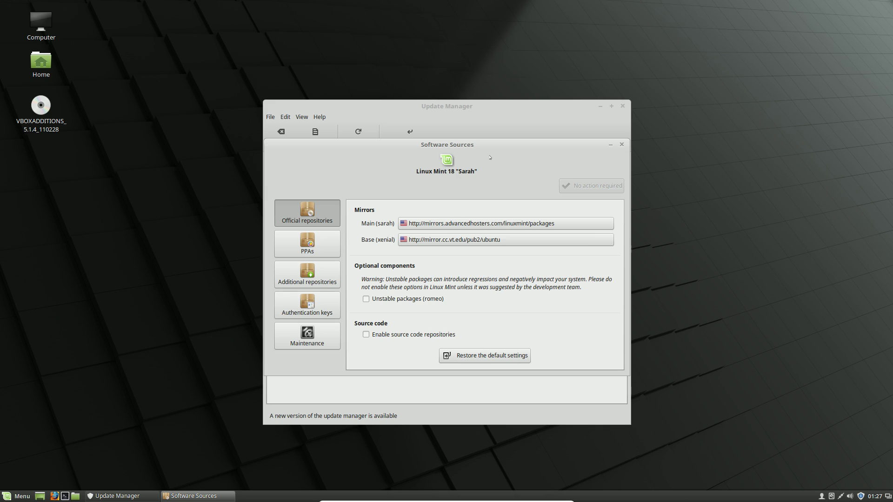
- Install the mintupdate 5.1.0 update, authenticating with the account password
drag(549, 145, 548, 160)
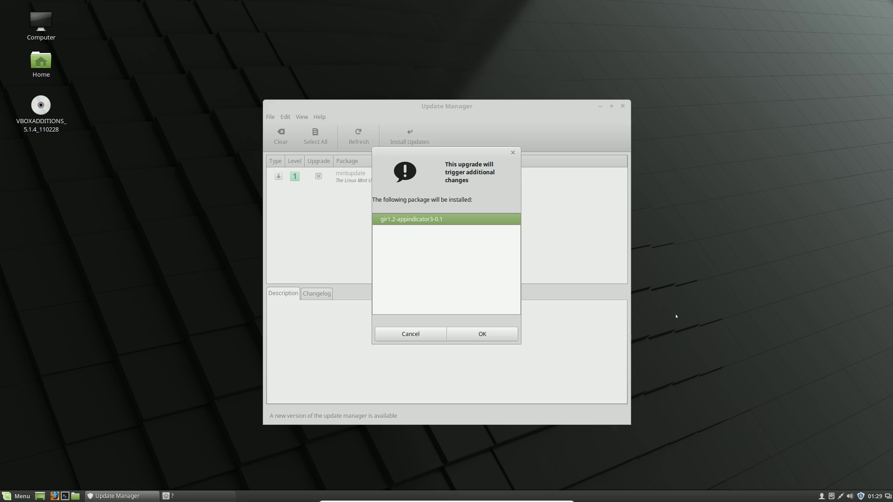
click(498, 330)
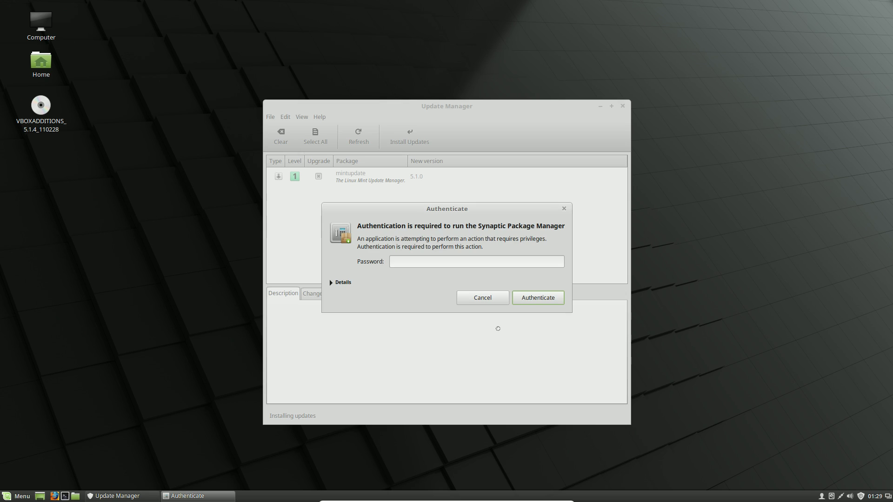
text(•••••••••)
key(Return)
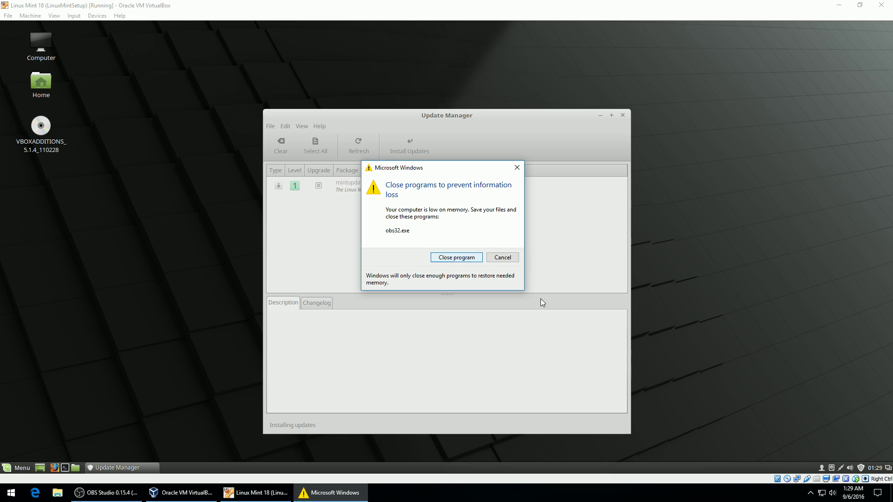
- Cancel the obs32.exe low-memory warning and minimize OBS Studio to reveal the VM again
click(506, 258)
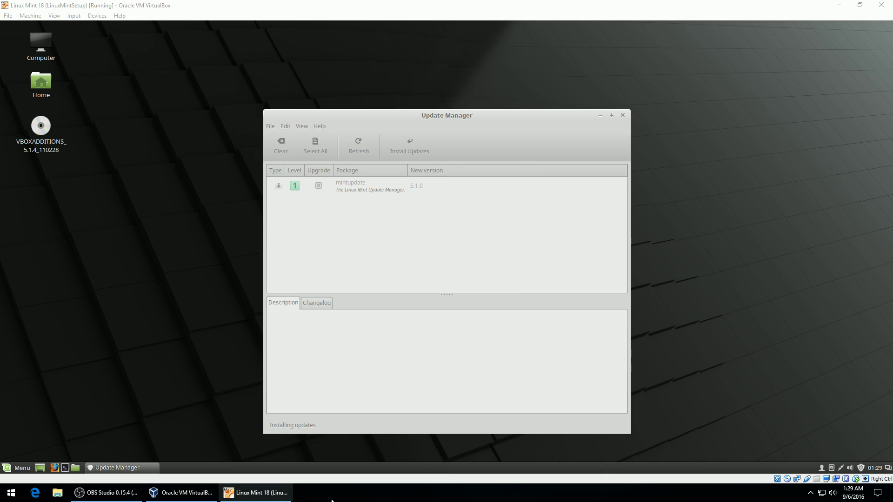
click(124, 495)
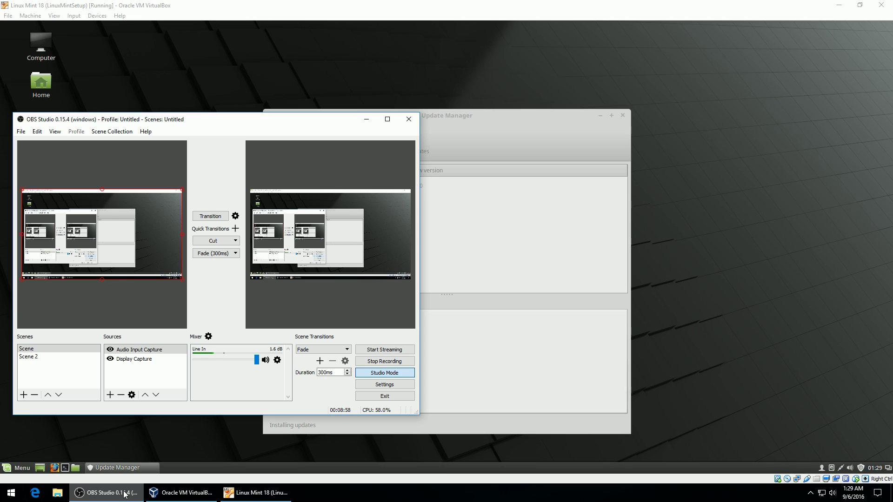
click(124, 494)
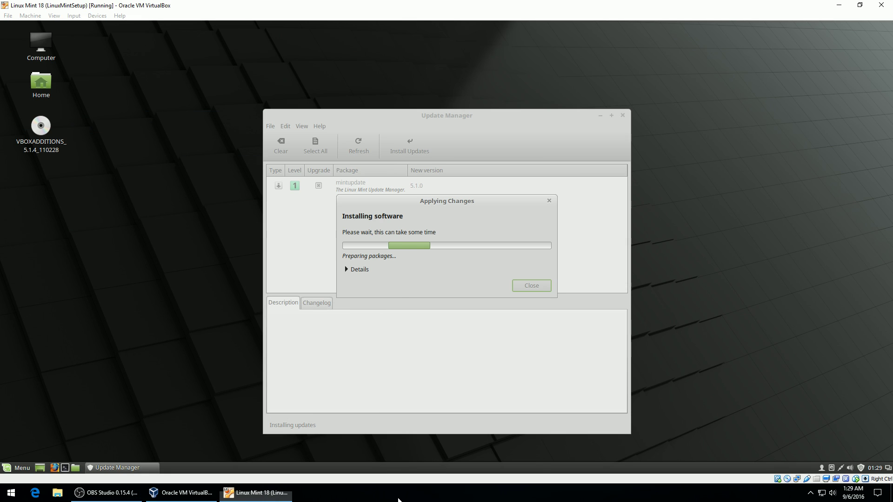
- Launch Windows Task Manager from the taskbar context menu to check memory use
right_click(399, 494)
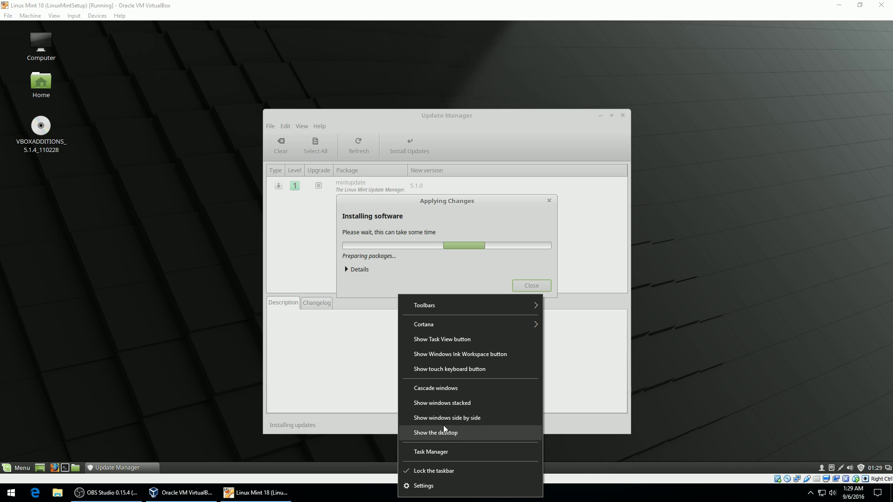
click(440, 451)
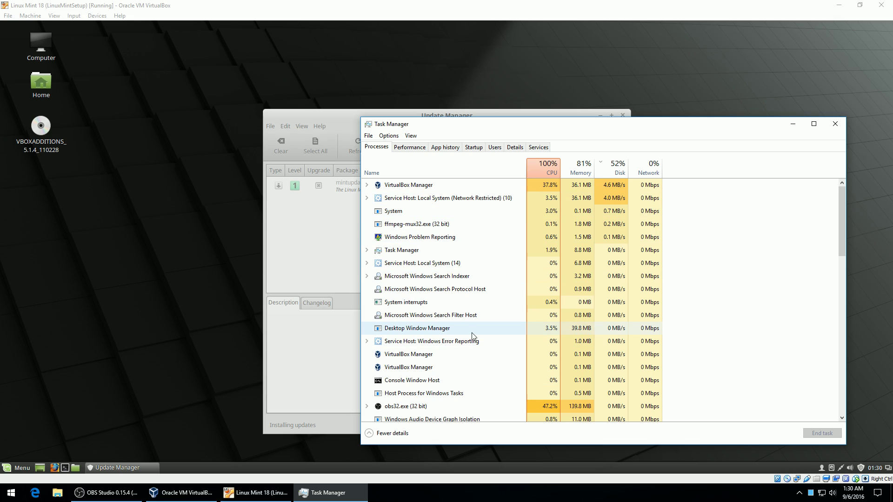
- Select the Desktop Window Manager process, then close Windows Task Manager
click(456, 343)
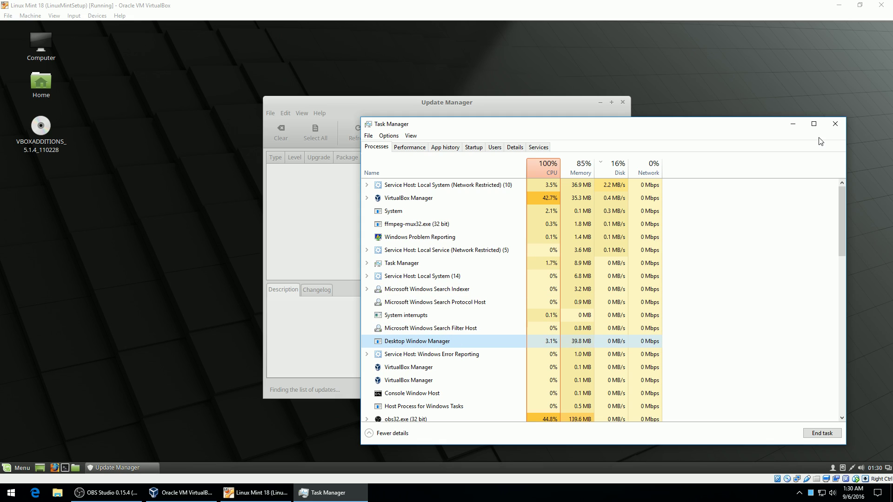
click(836, 125)
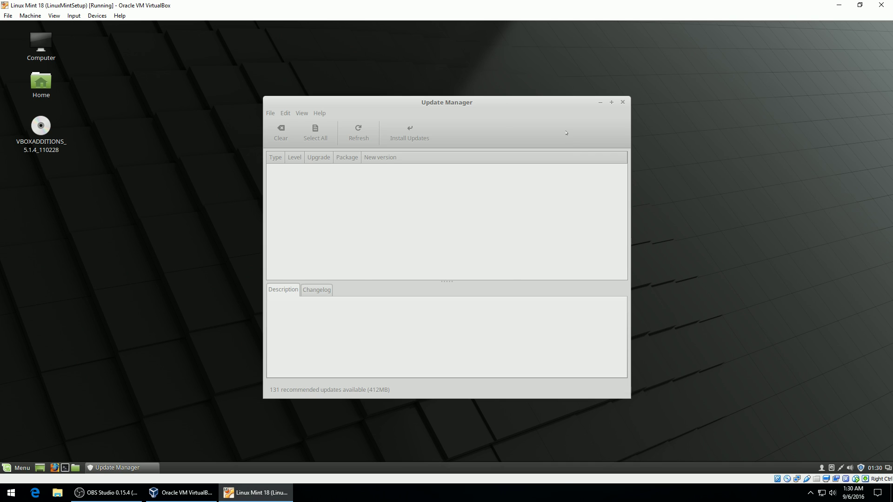
- Make the VM fullscreen and check that only the linux and linux-kernel 4.4.0-36.55 updates are unticked
key(ctrl+f)
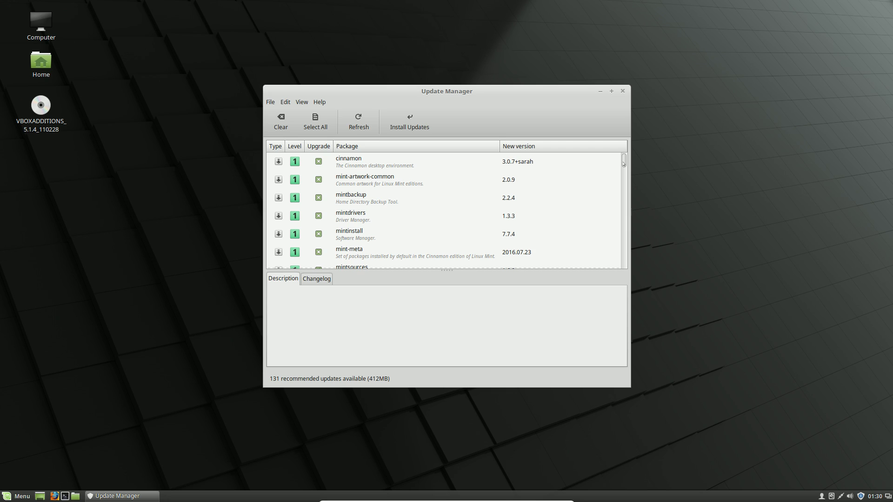
mouse_move(624, 162)
mouse_down()
mouse_move(619, 200)
mouse_move(625, 158)
mouse_up()
drag(624, 163, 622, 179)
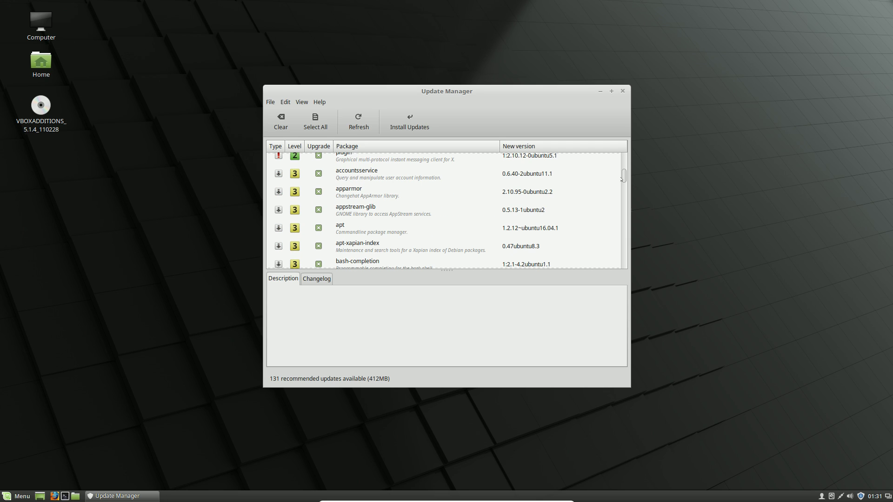
scroll(584, 172, down, 7)
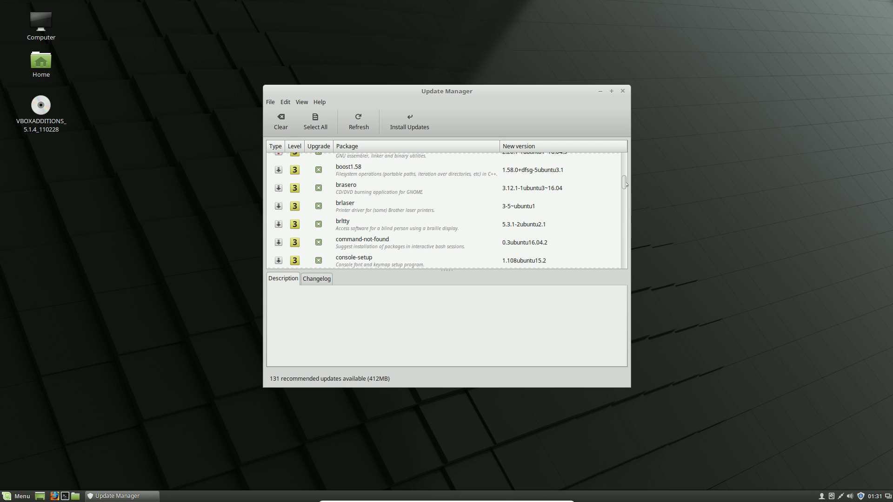
scroll(627, 168, up, 3)
scroll(579, 176, up, 5)
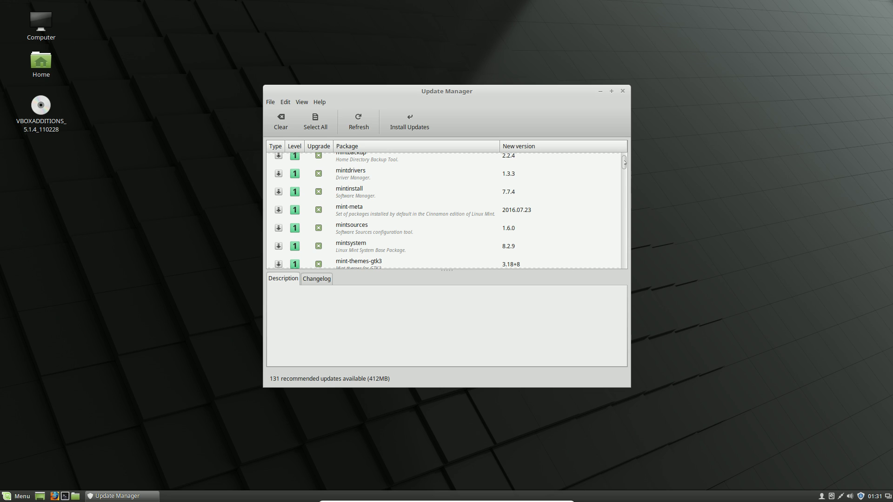
scroll(626, 153, down, 10)
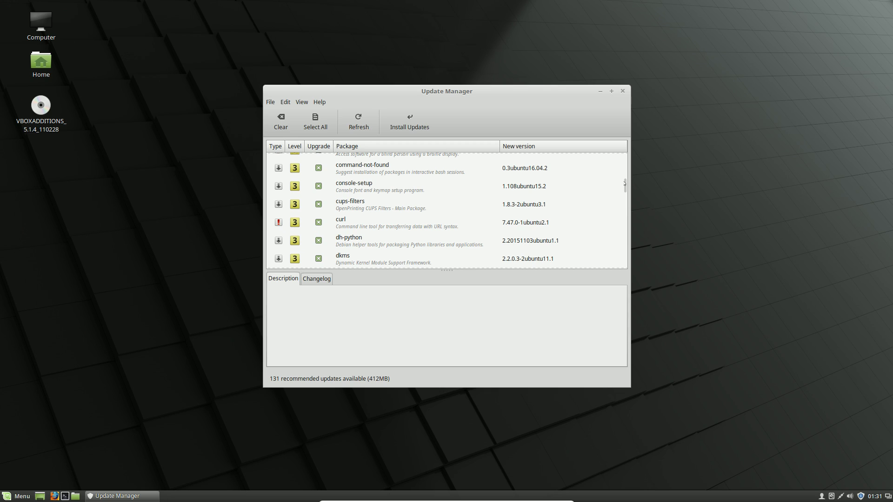
scroll(623, 204, down, 15)
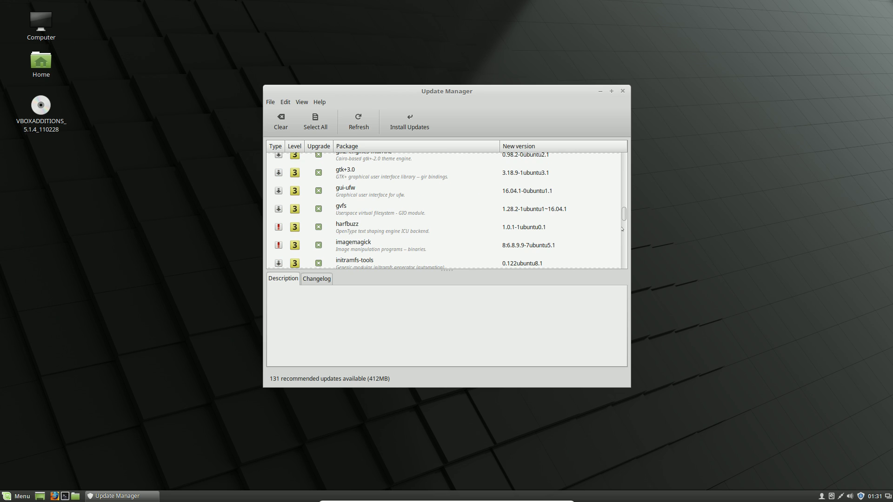
scroll(622, 229, down, 15)
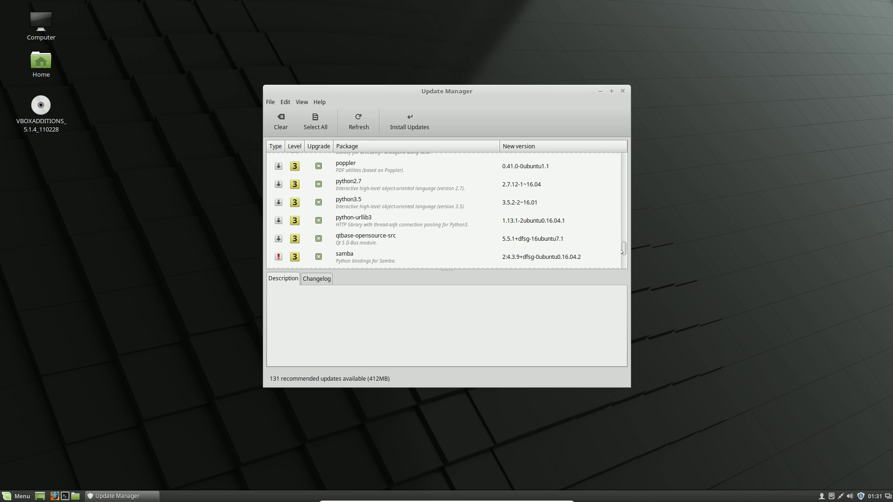
scroll(622, 251, down, 10)
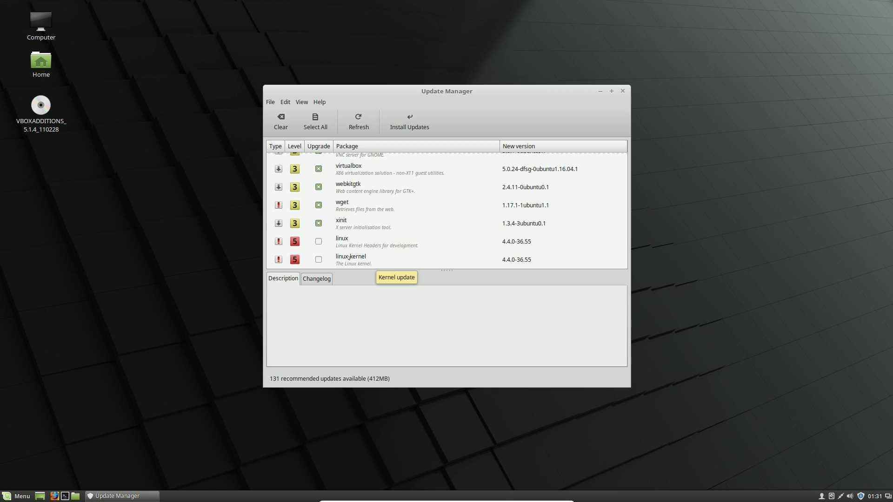
- Install all ticked updates, leaving the linux and linux-kernel 4.4.0-36.55 updates uninstalled
click(400, 123)
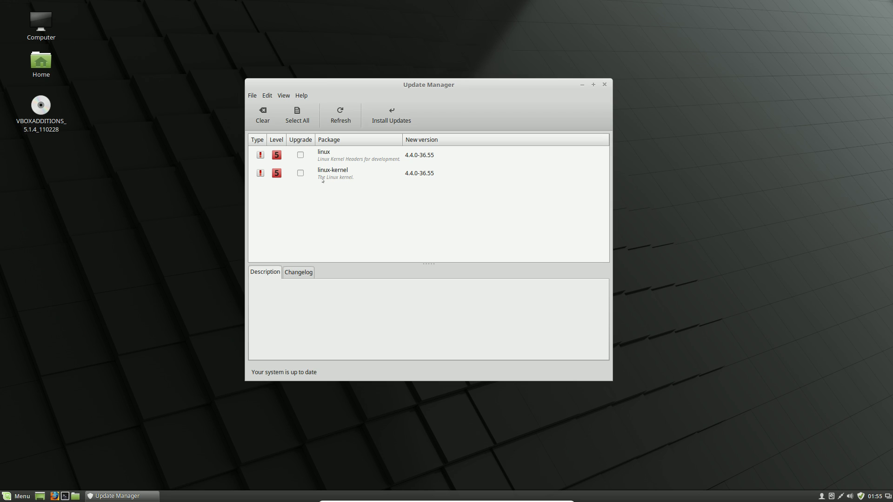
- Close Update Manager and launch Firewall Configuration by searching 'fire' in the menu
click(604, 85)
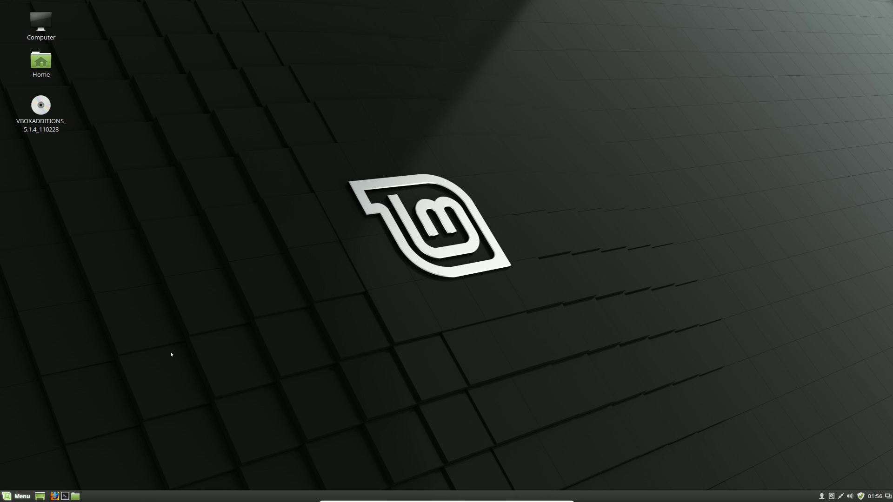
key(super)
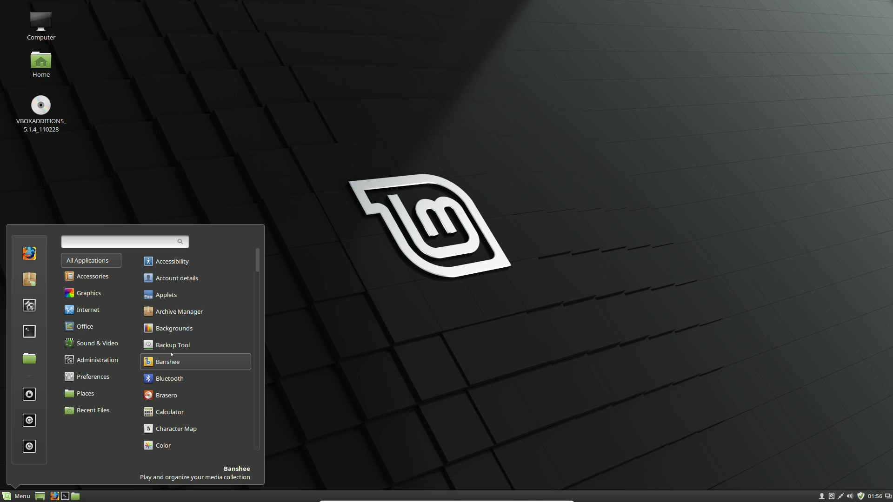
text(fire)
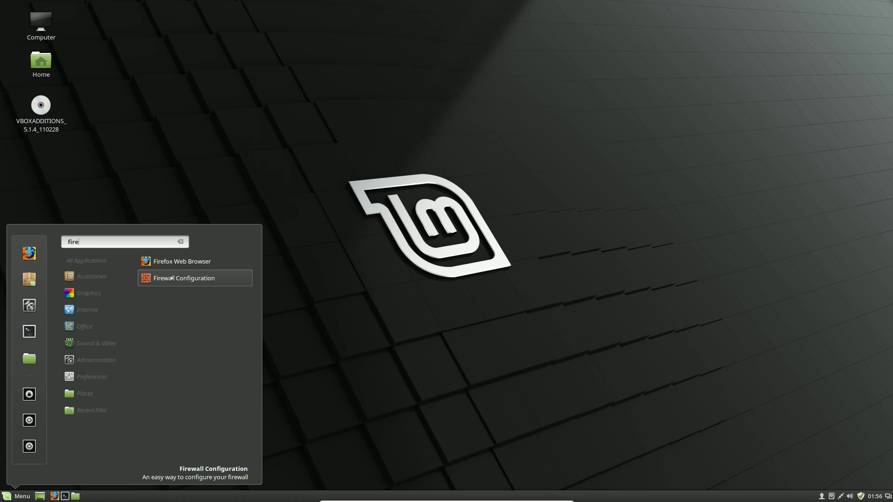
click(193, 278)
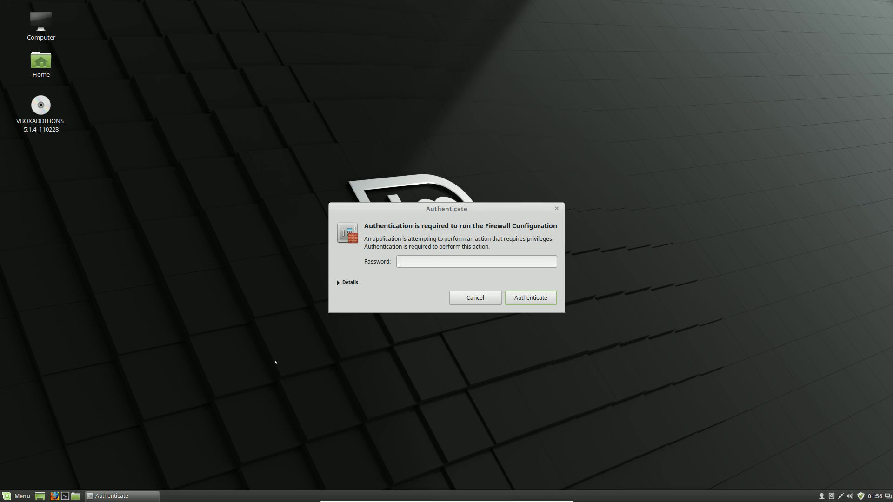
- Enter the account password to authenticate and open the Firewall window
text(*******)
key(Return)
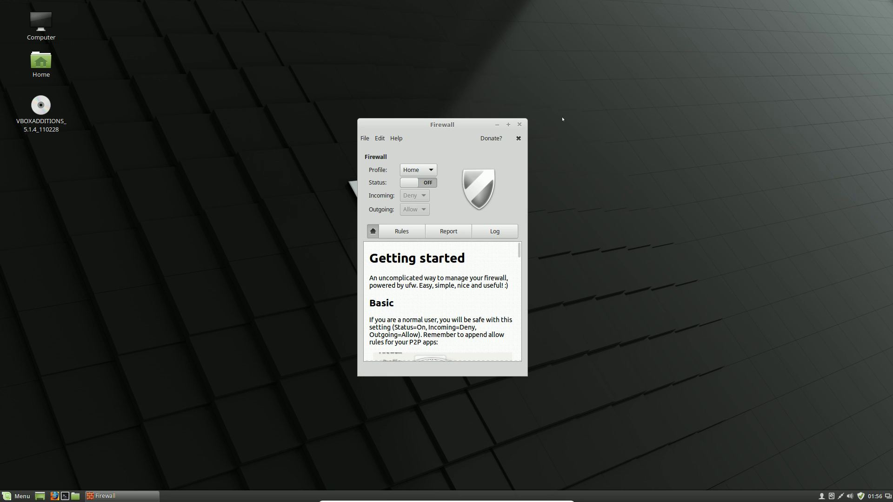
- Maximize the Firewall window with Super+Up so it fills the screen
key(super+Up)
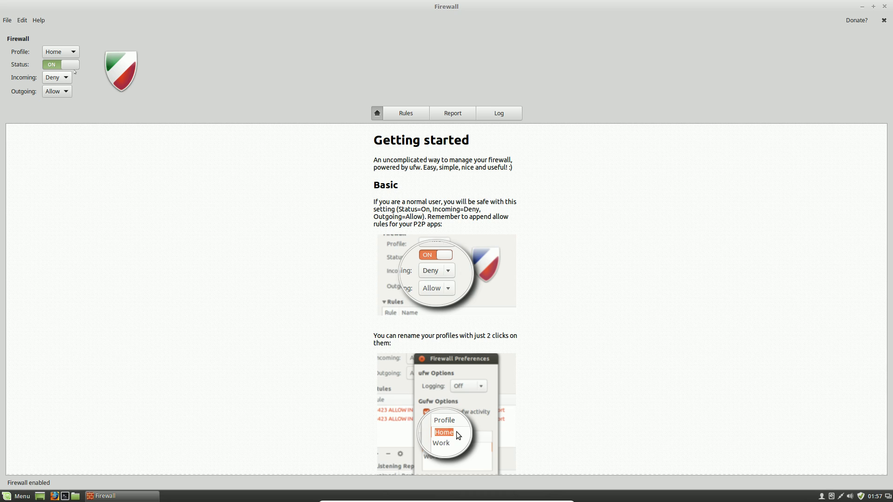
- Keep the Home profile's Outgoing policy set to Allow
click(66, 93)
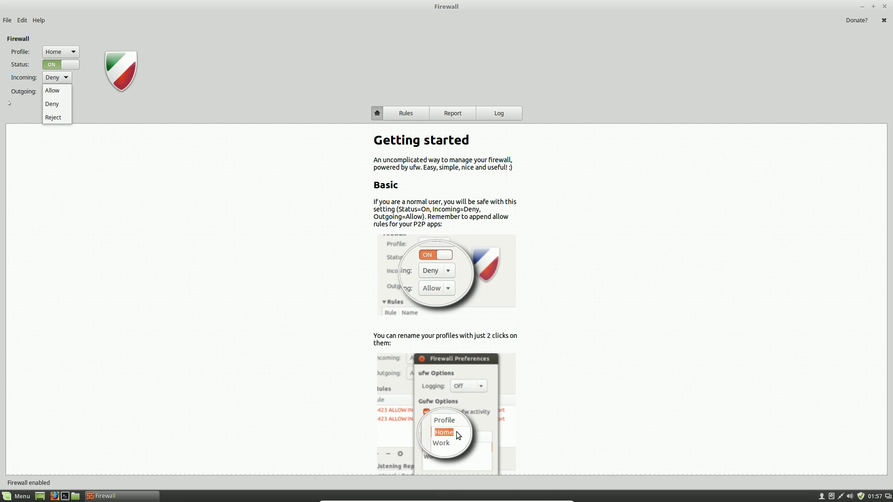
click(95, 105)
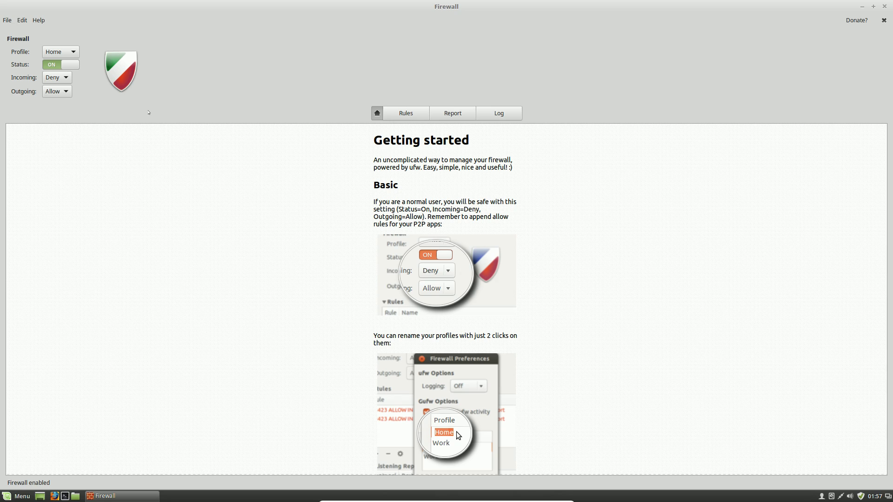